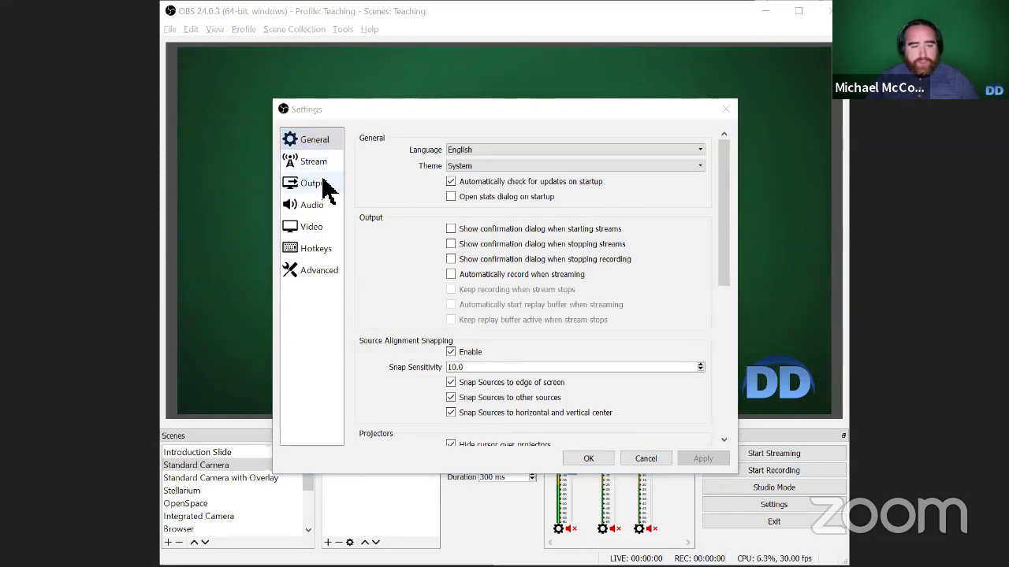
Review the Output settings for streaming, recording, audio and replay buffer plus the Audio and Video settings, and close the settings.
{"action": "left_click", "coordinate": [324, 187]}
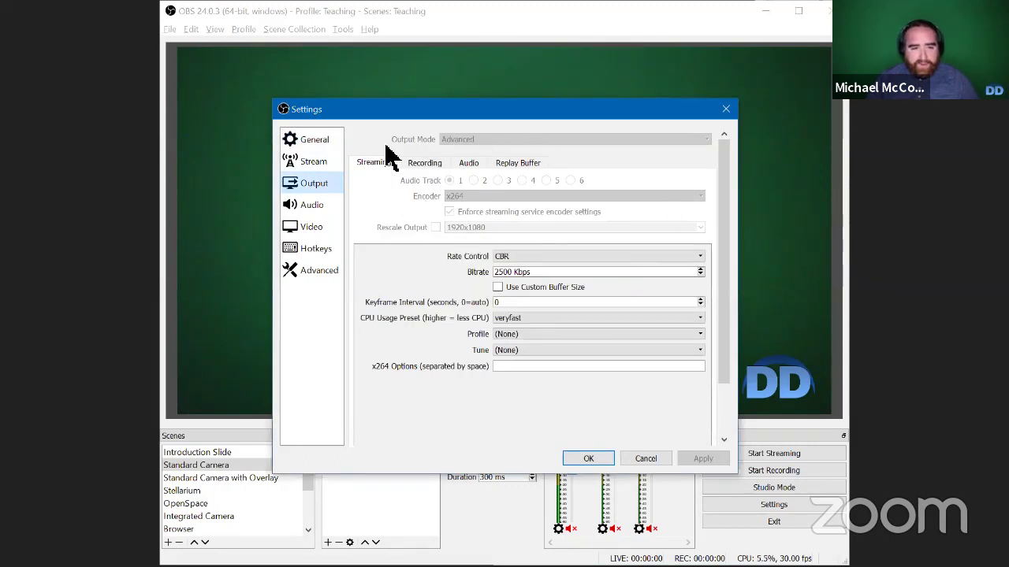
{"action": "left_click", "coordinate": [438, 165]}
{"action": "left_click", "coordinate": [468, 163]}
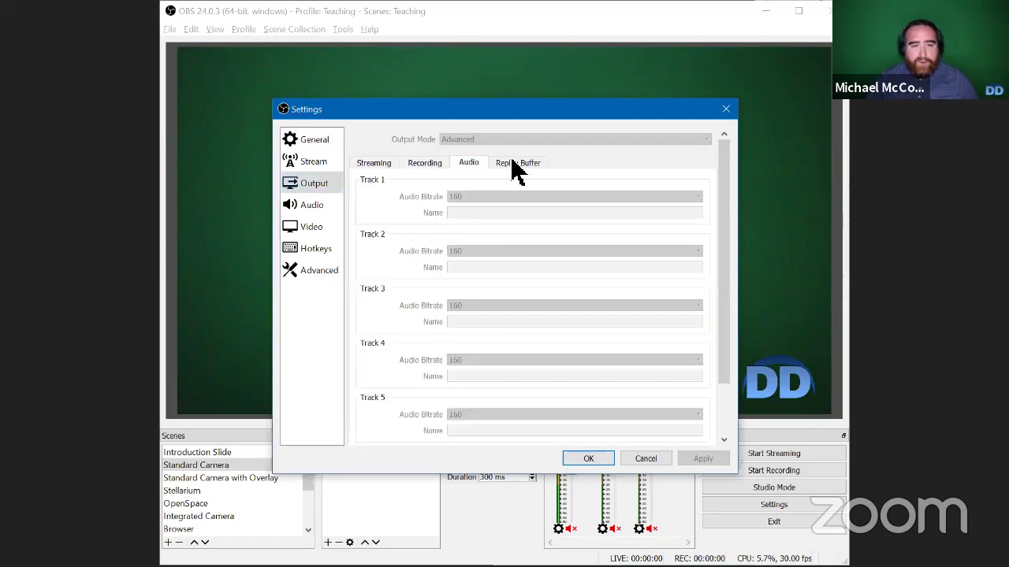
{"action": "left_click", "coordinate": [516, 166]}
{"action": "left_click", "coordinate": [376, 164]}
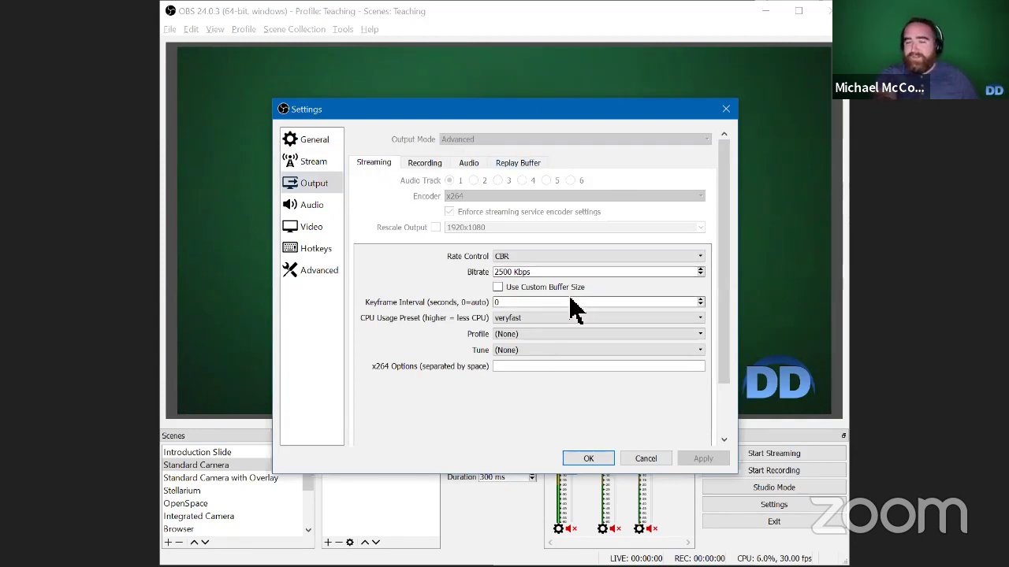
{"action": "left_click", "coordinate": [324, 210]}
{"action": "left_click", "coordinate": [323, 230]}
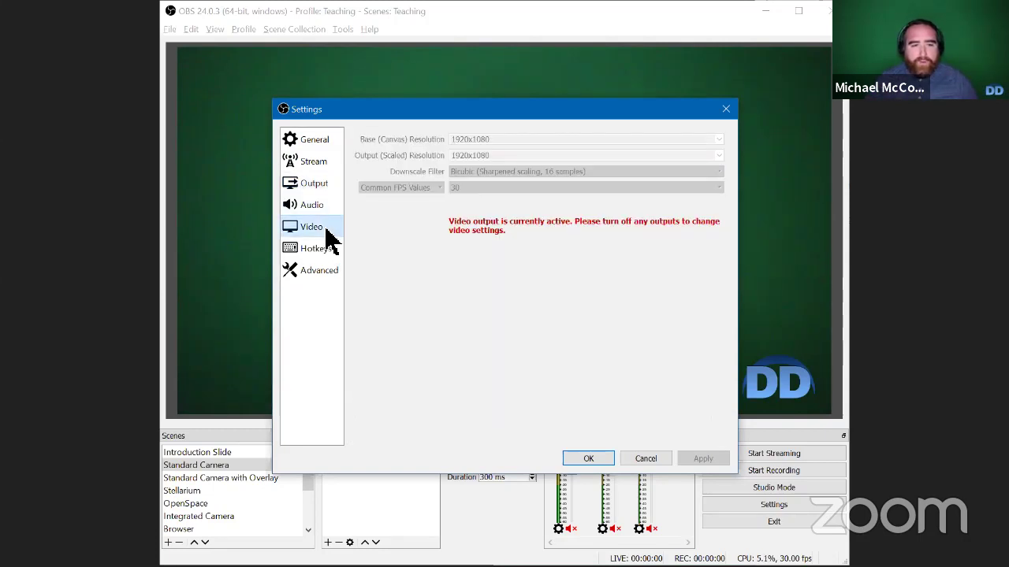
{"action": "left_click", "coordinate": [311, 184]}
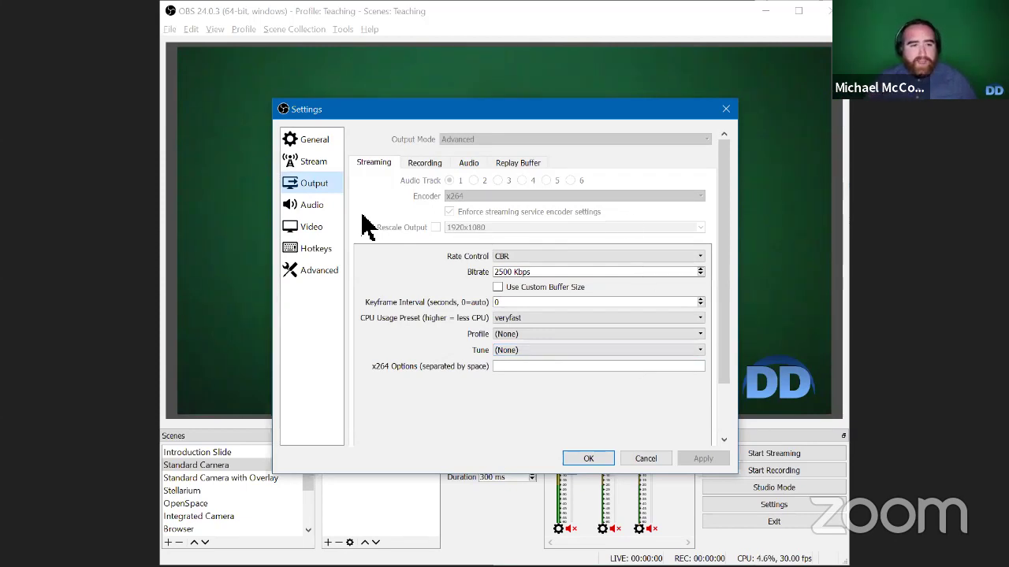
{"action": "left_click", "coordinate": [323, 229]}
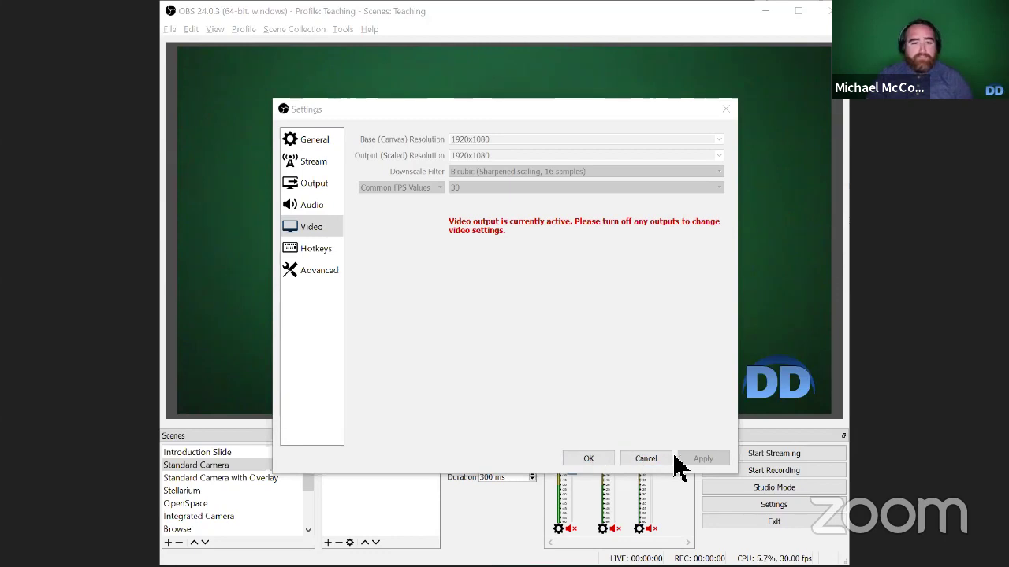
{"action": "left_click", "coordinate": [608, 458]}
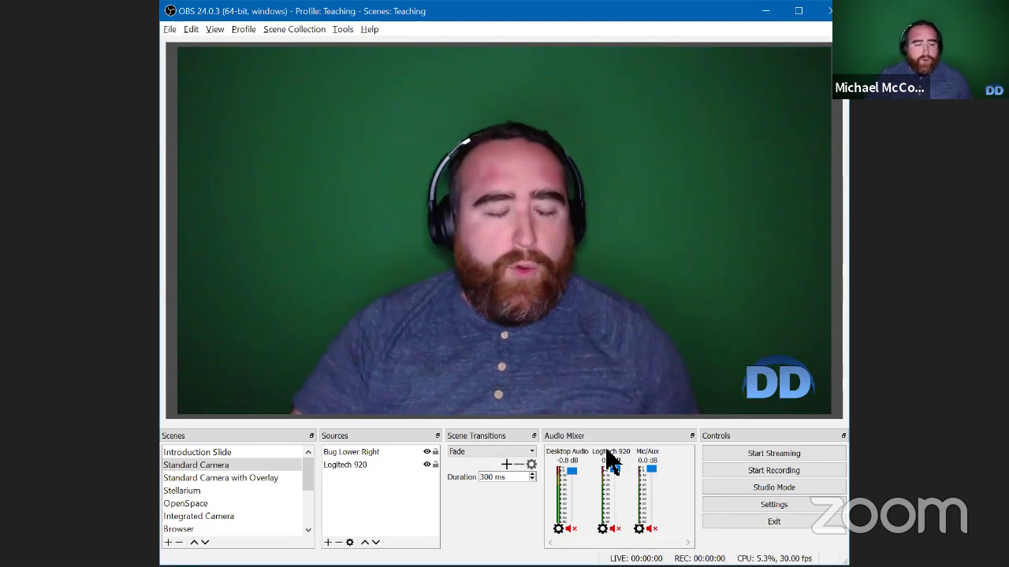
Inspect the sources of the Standard Camera scene, including the Logitech 920 camera.
{"action": "left_click", "coordinate": [225, 465]}
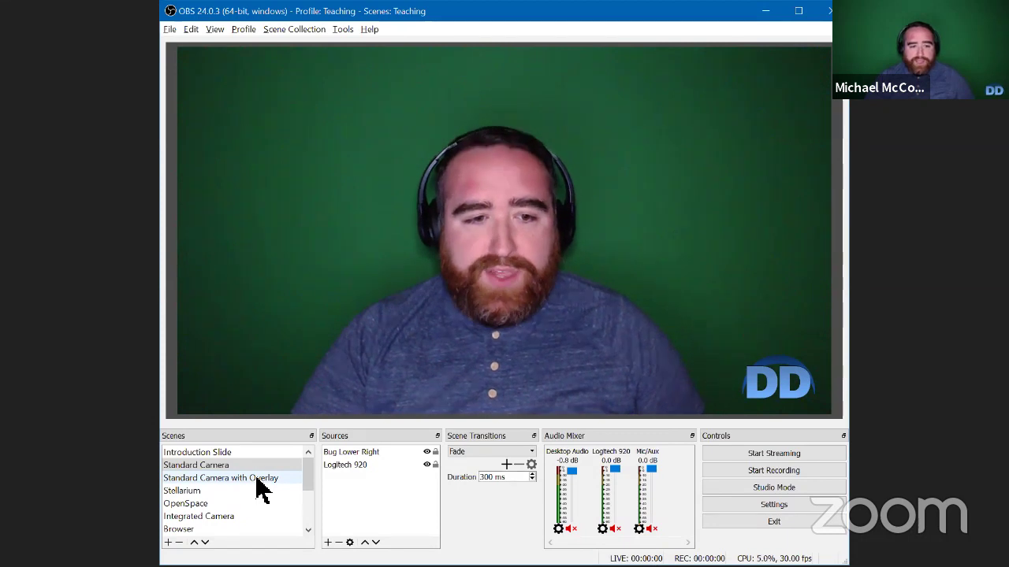
{"action": "left_click", "coordinate": [356, 464]}
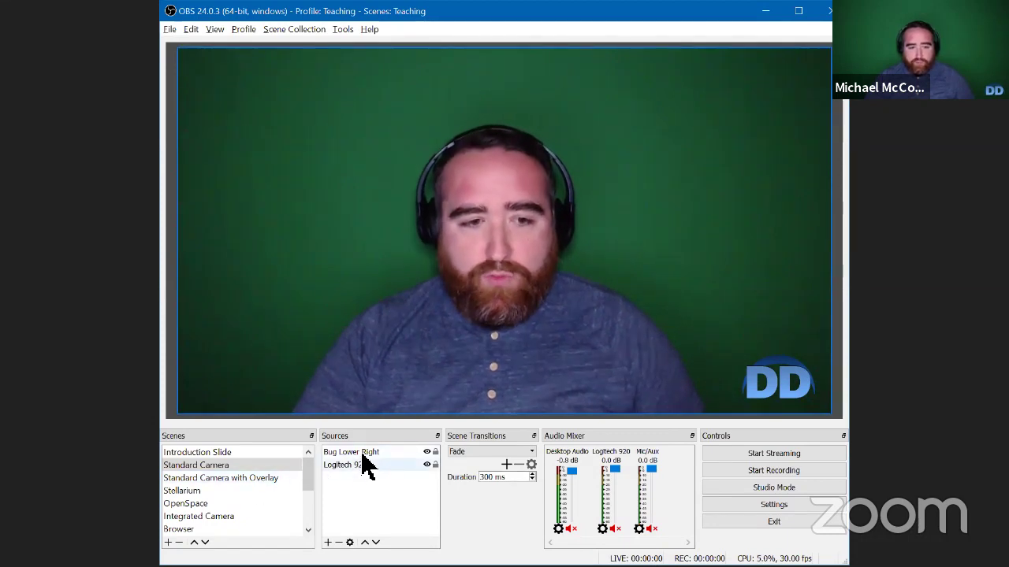
{"action": "left_click", "coordinate": [323, 483]}
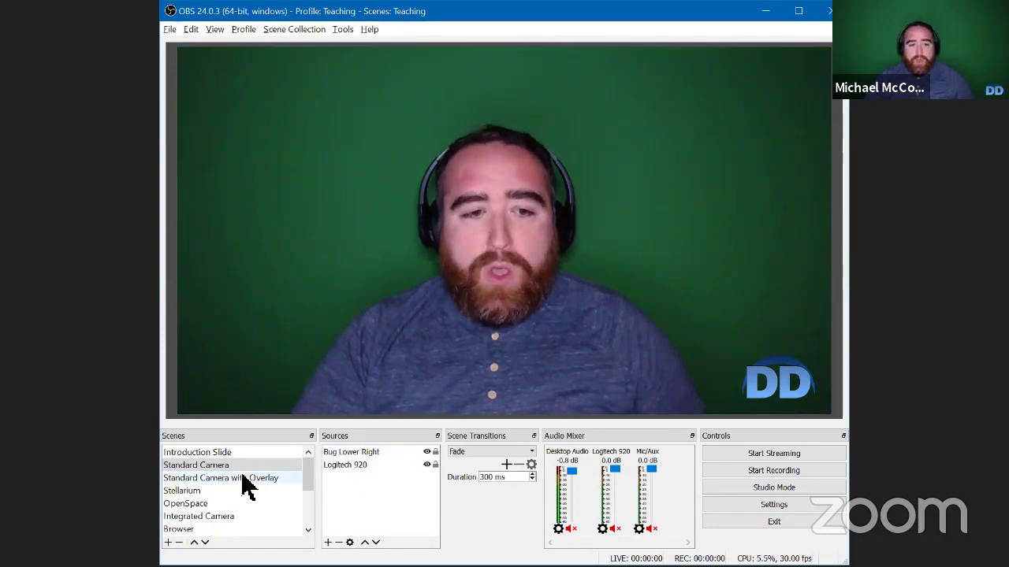
Switch to the Standard Camera with Overlay scene and briefly hide and reshow its Logitech 920 and name header sources.
{"action": "left_click", "coordinate": [242, 477]}
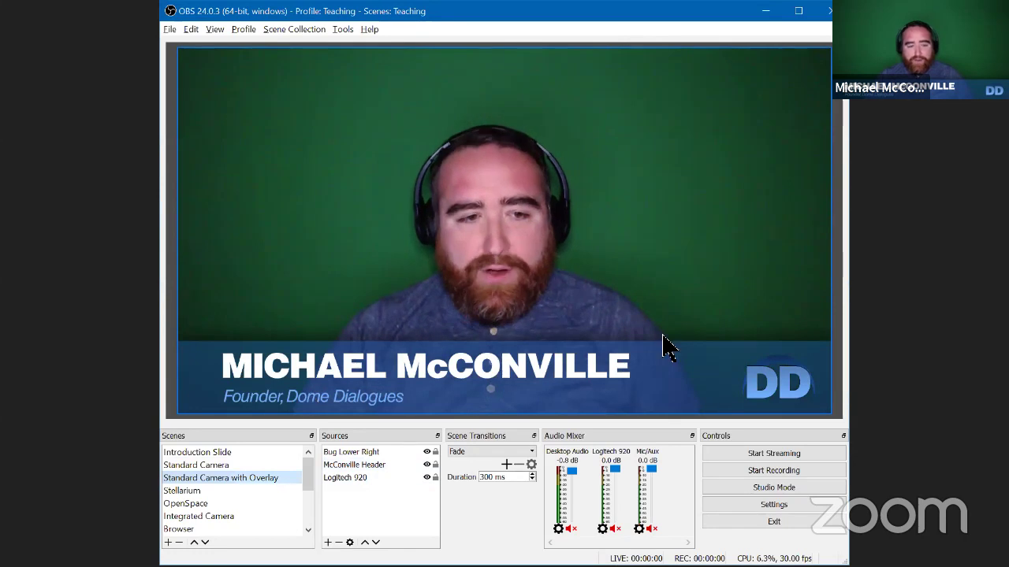
{"action": "left_click", "coordinate": [426, 478]}
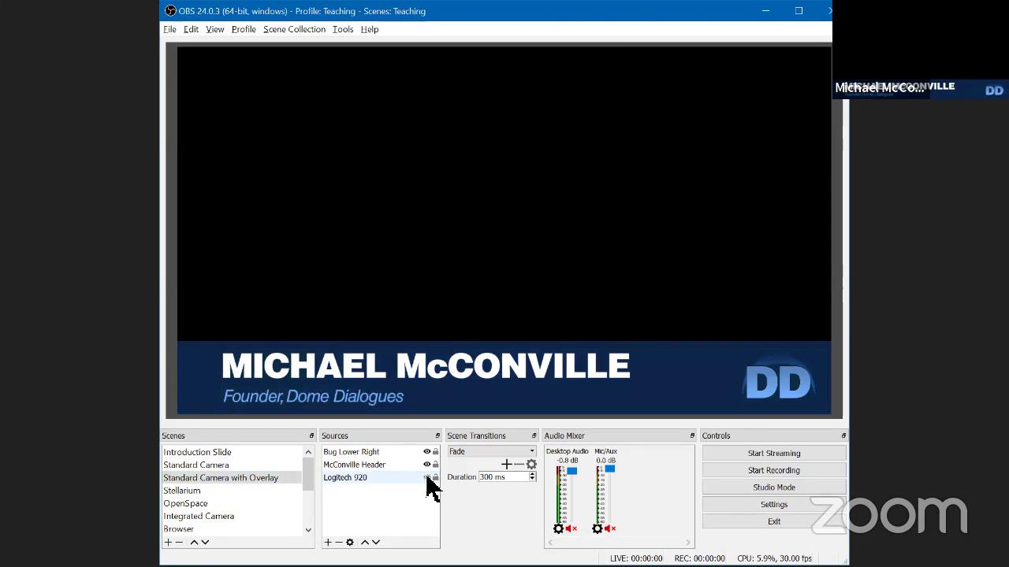
{"action": "left_click", "coordinate": [426, 478]}
{"action": "left_click", "coordinate": [427, 465]}
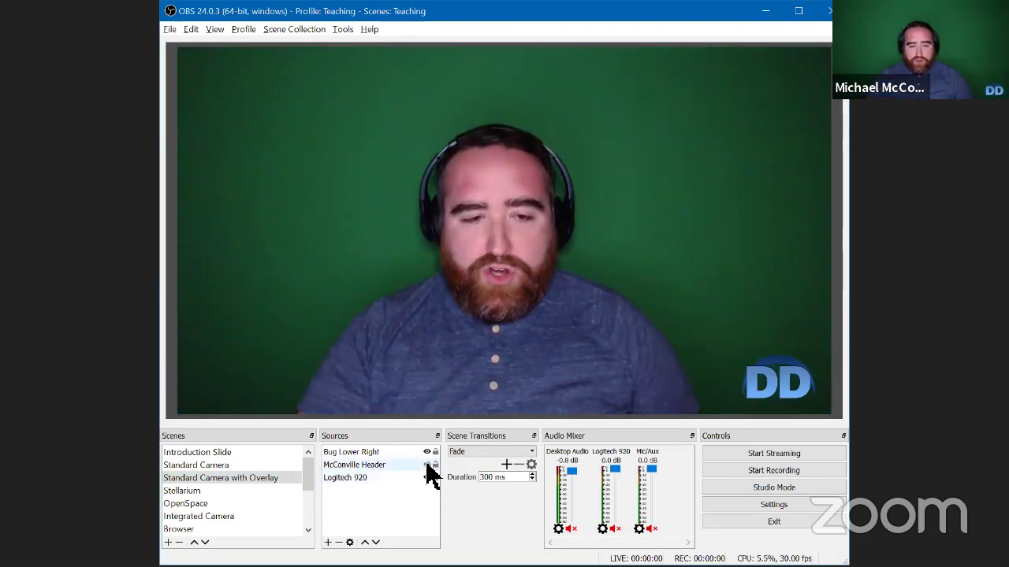
{"action": "left_click", "coordinate": [426, 465]}
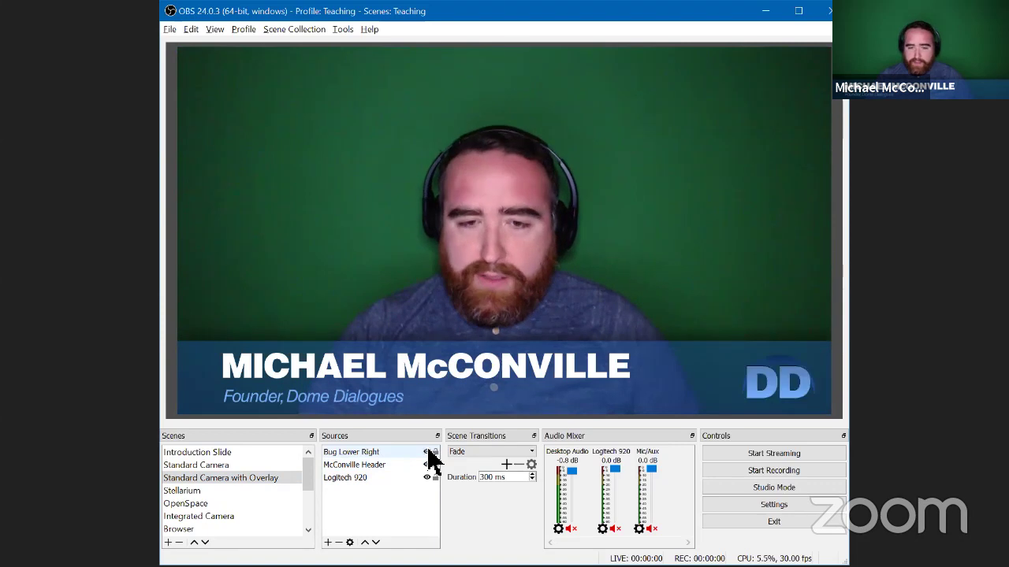
{"action": "left_click", "coordinate": [236, 478]}
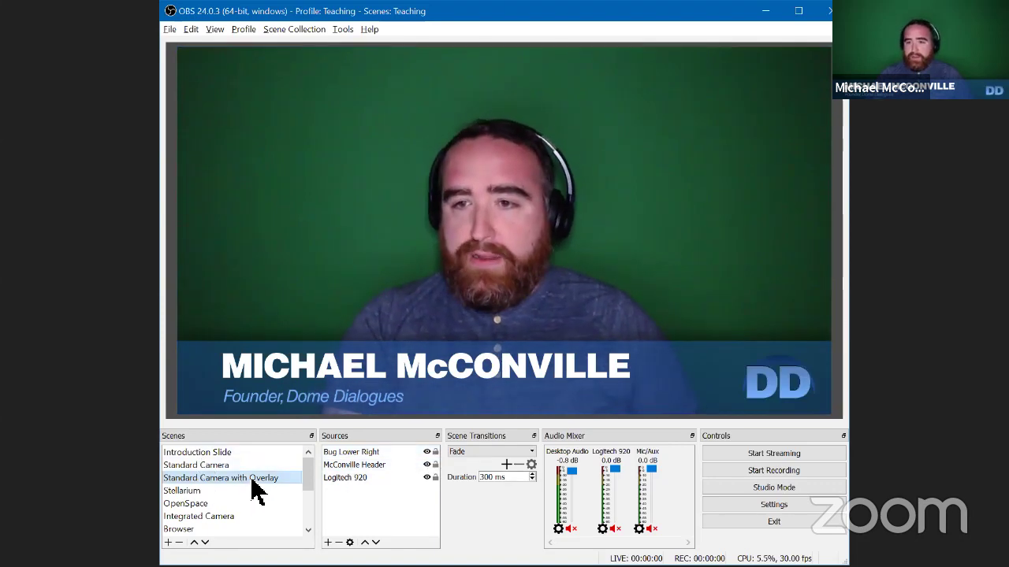
Return to the Standard Camera scene and select its Logitech 920 and Bug Lower Right sources in turn.
{"action": "left_click", "coordinate": [198, 466]}
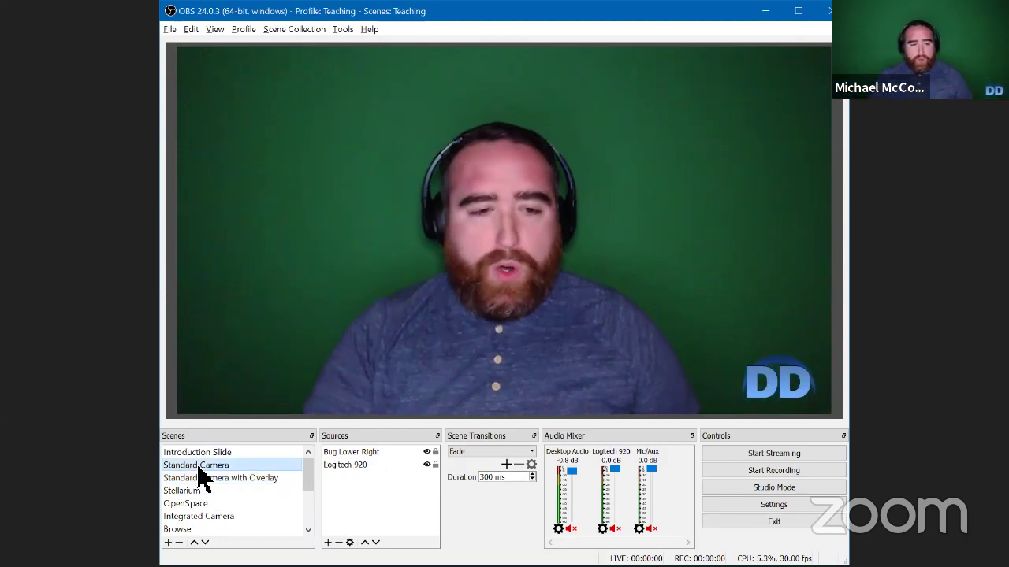
{"action": "left_click", "coordinate": [354, 465]}
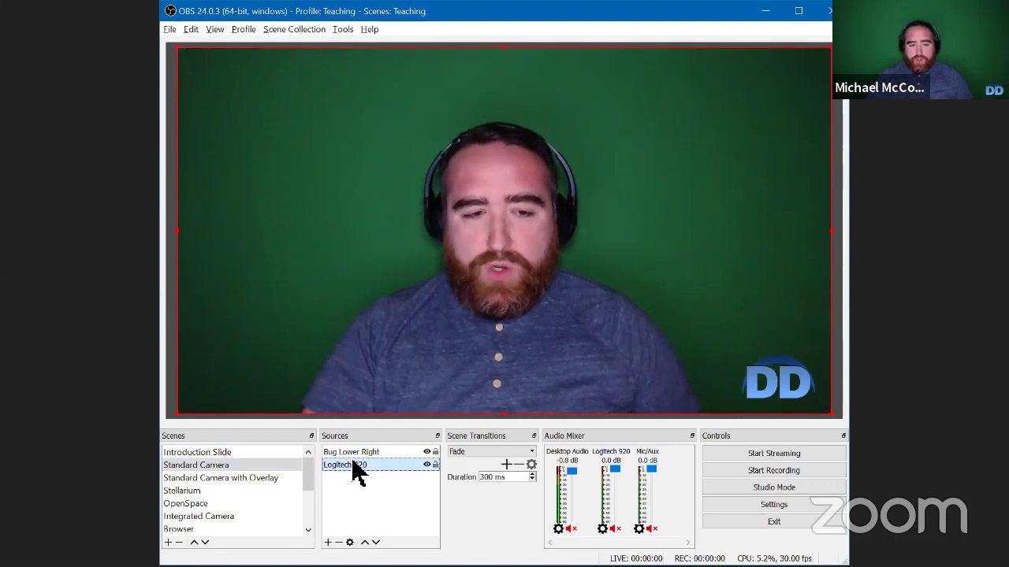
{"action": "left_click", "coordinate": [356, 453]}
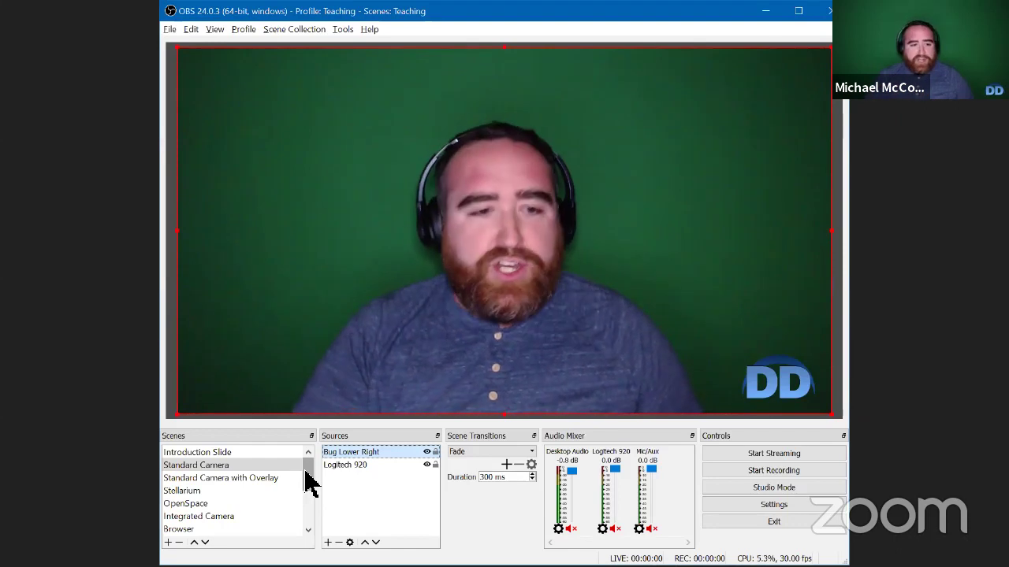
Add a new scene named Class Example.
{"action": "left_click_drag", "start_coordinate": [309, 482], "coordinate": [305, 513]}
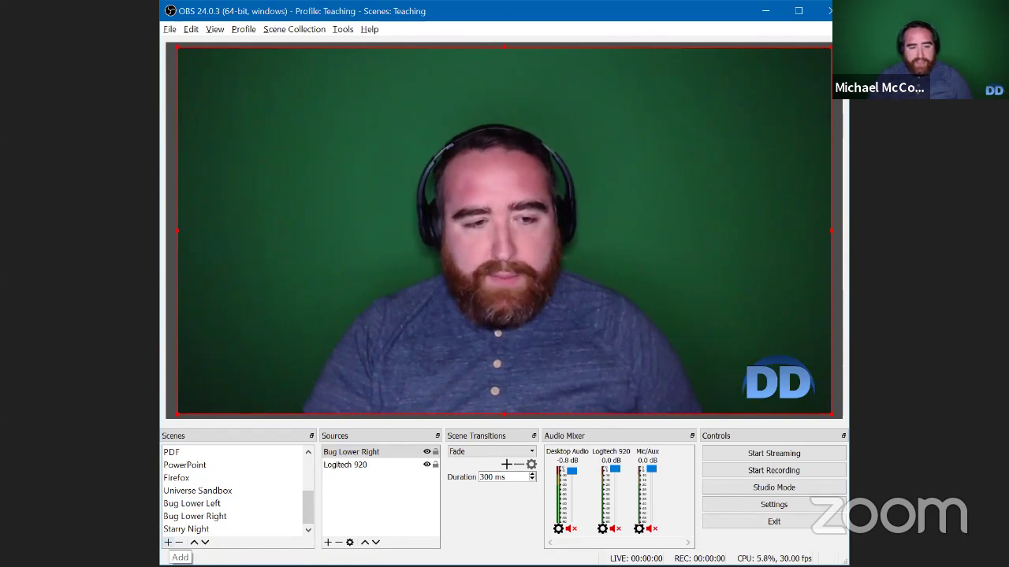
{"action": "left_click", "coordinate": [168, 542]}
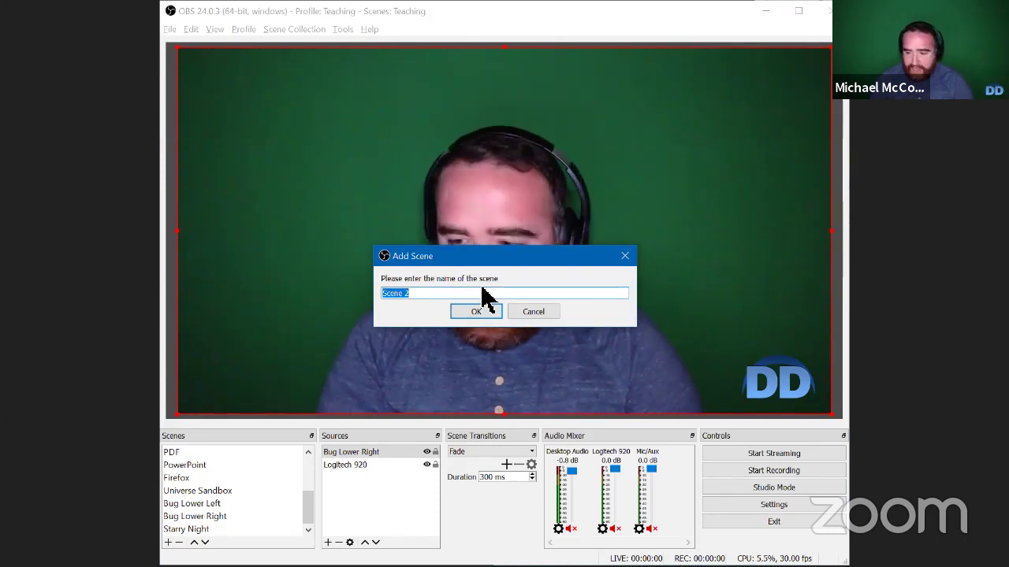
{"action": "type", "text": "Class "}
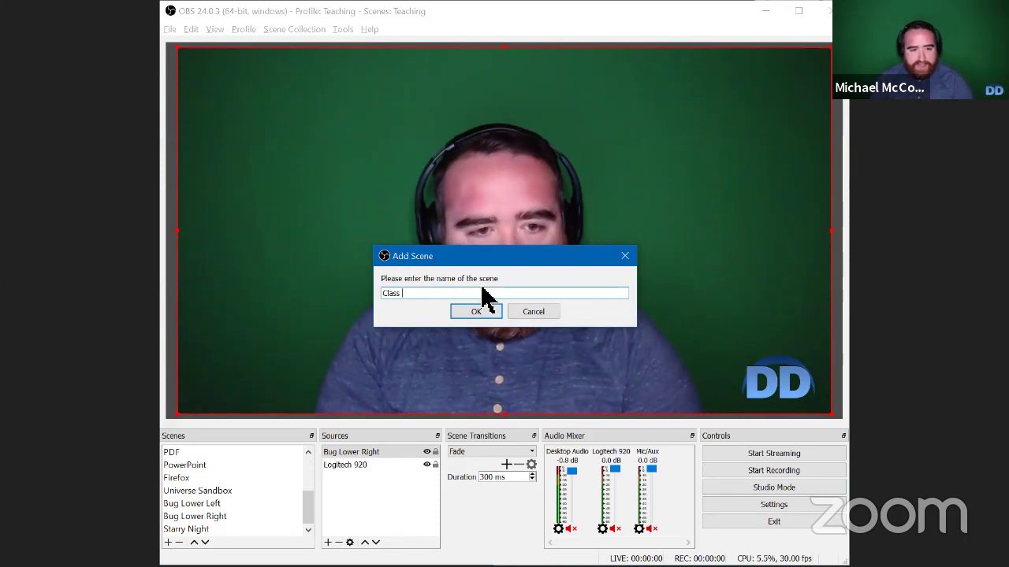
{"action": "type", "text": "Example"}
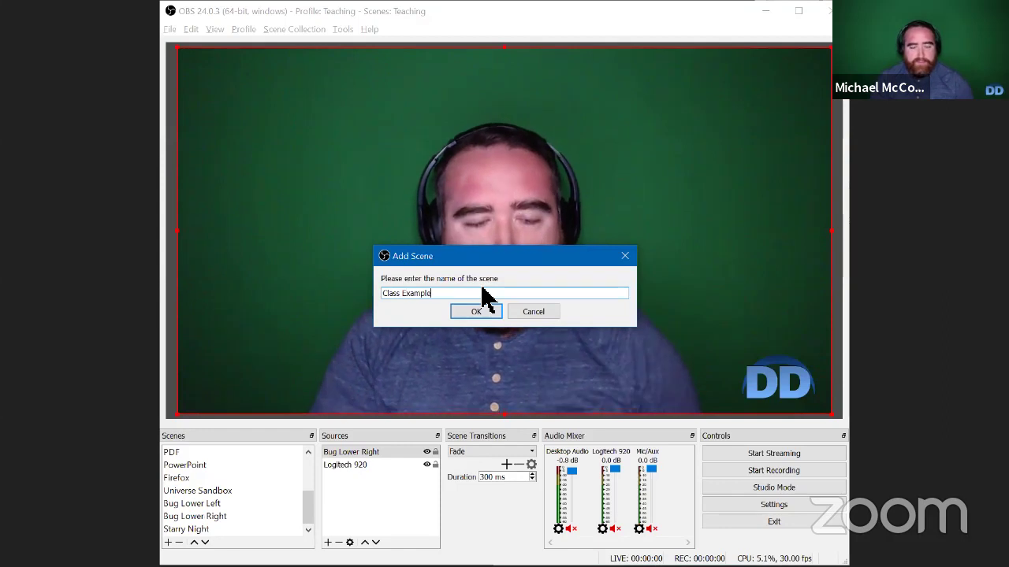
{"action": "key", "text": "Return"}
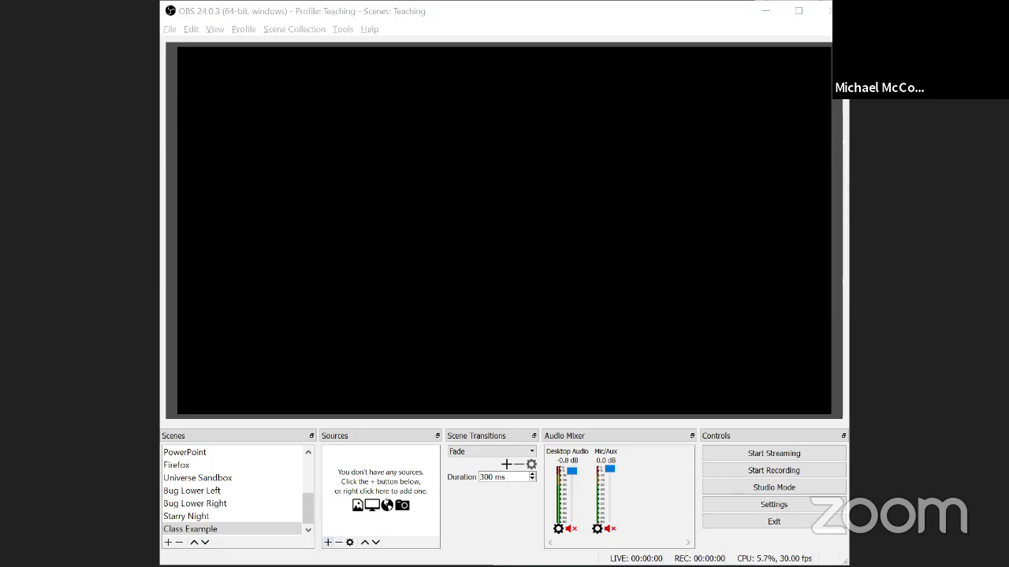
Open the list of source types that can be added to the Class Example scene.
{"action": "left_click", "coordinate": [328, 542]}
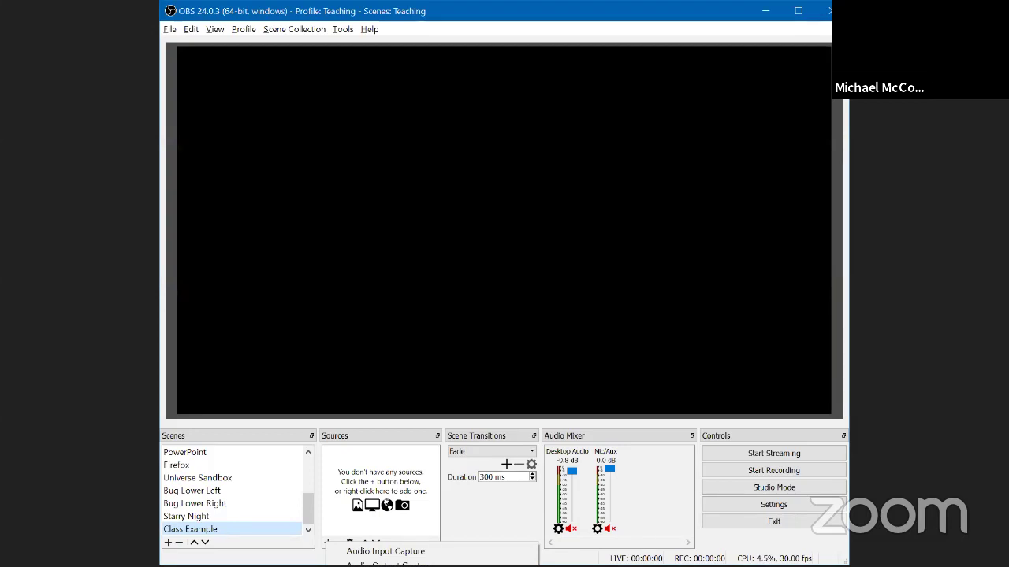
{"action": "left_click", "coordinate": [654, 15]}
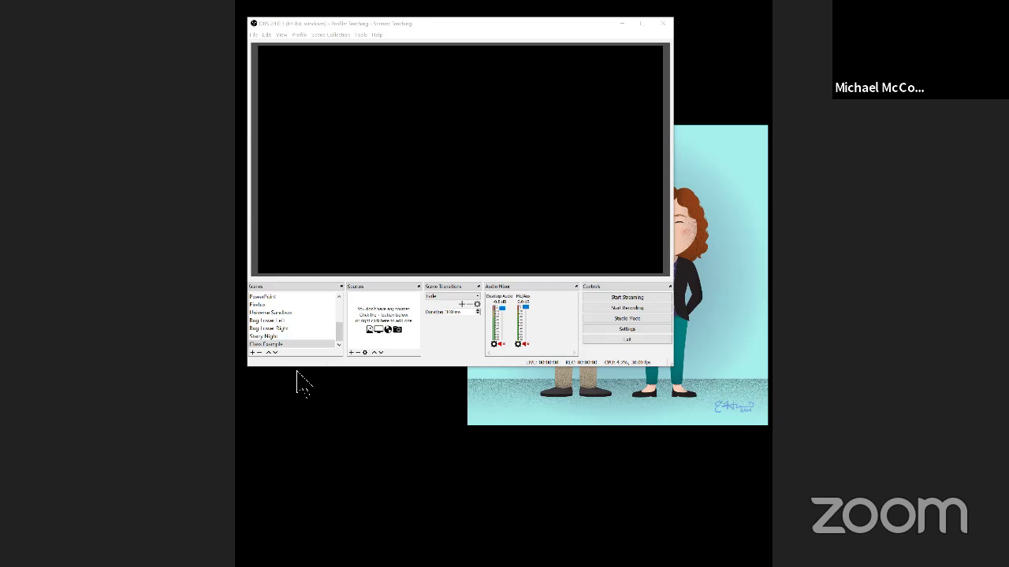
{"action": "left_click", "coordinate": [353, 354]}
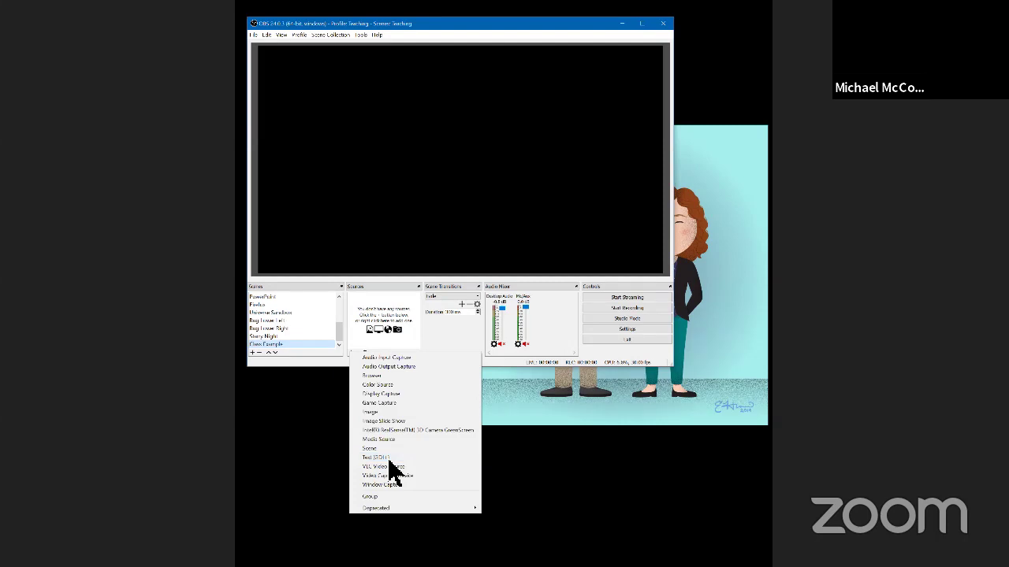
{"action": "left_click", "coordinate": [733, 189]}
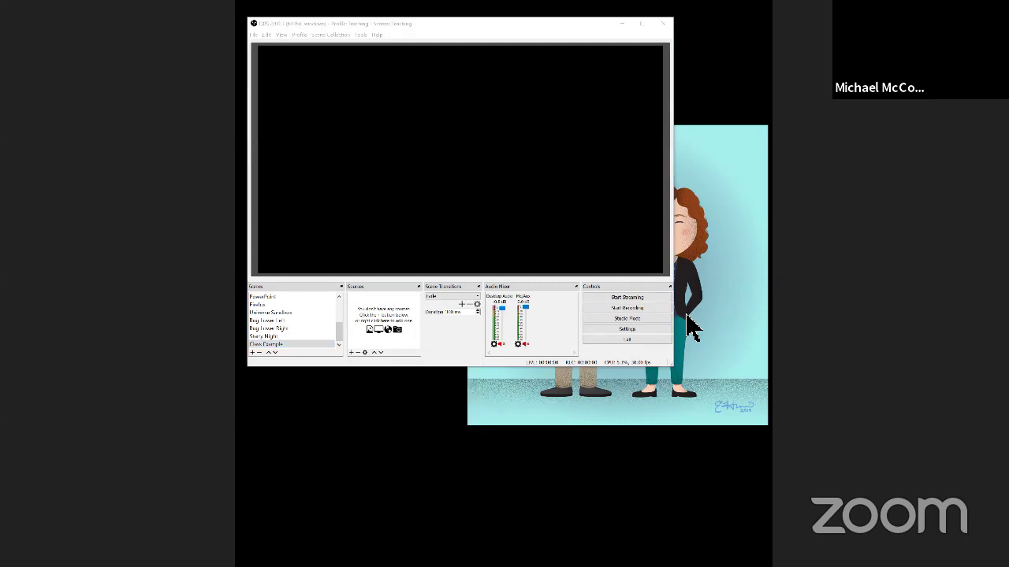
{"action": "left_click", "coordinate": [350, 352]}
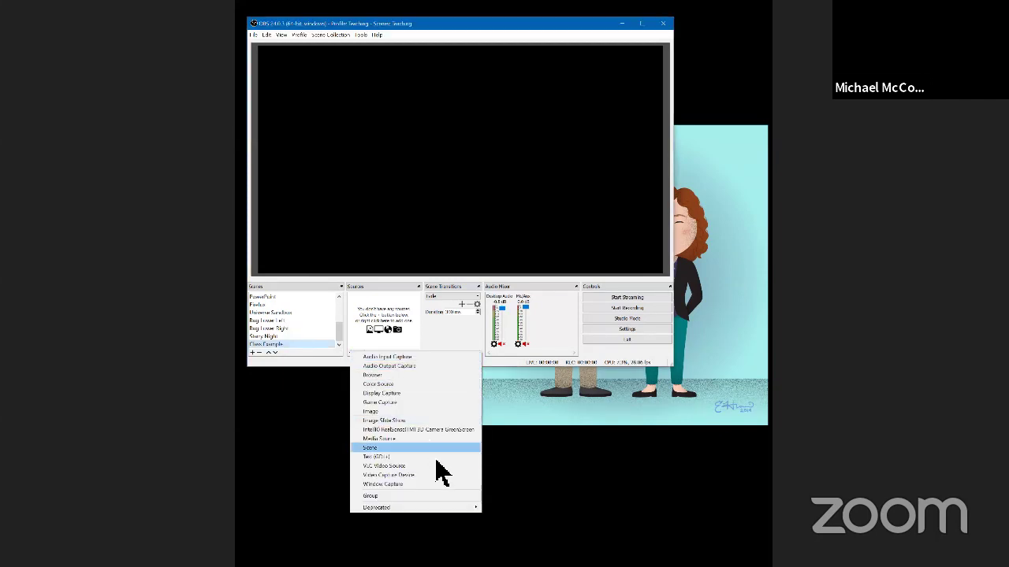